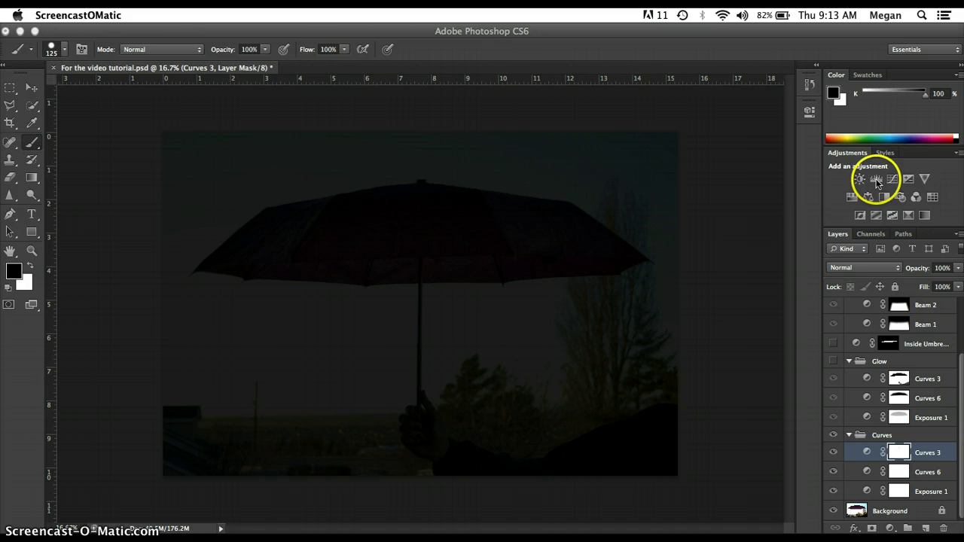
Hide the Curves group to view the original umbrella photo, and show the group again.
{"action": "left_click", "coordinate": [833, 434]}
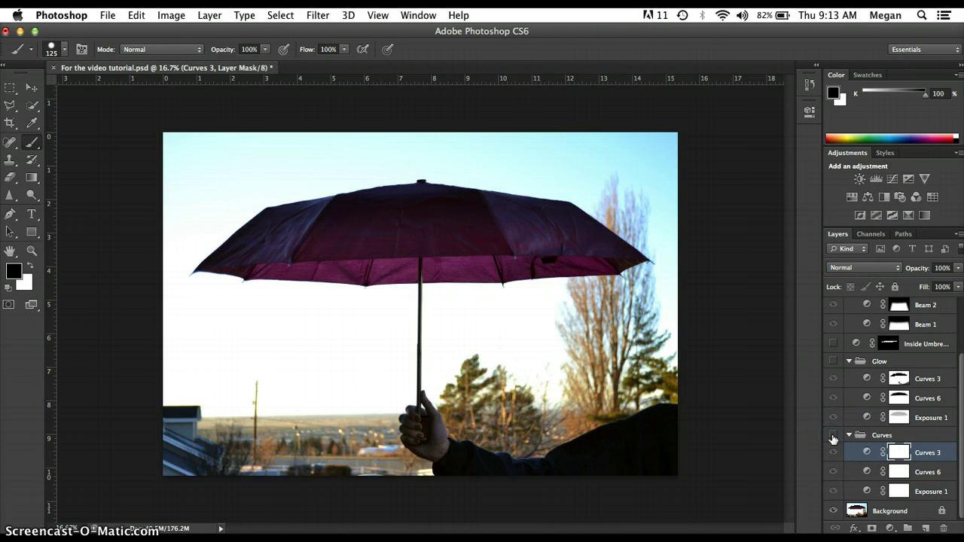
{"action": "left_click", "coordinate": [833, 435]}
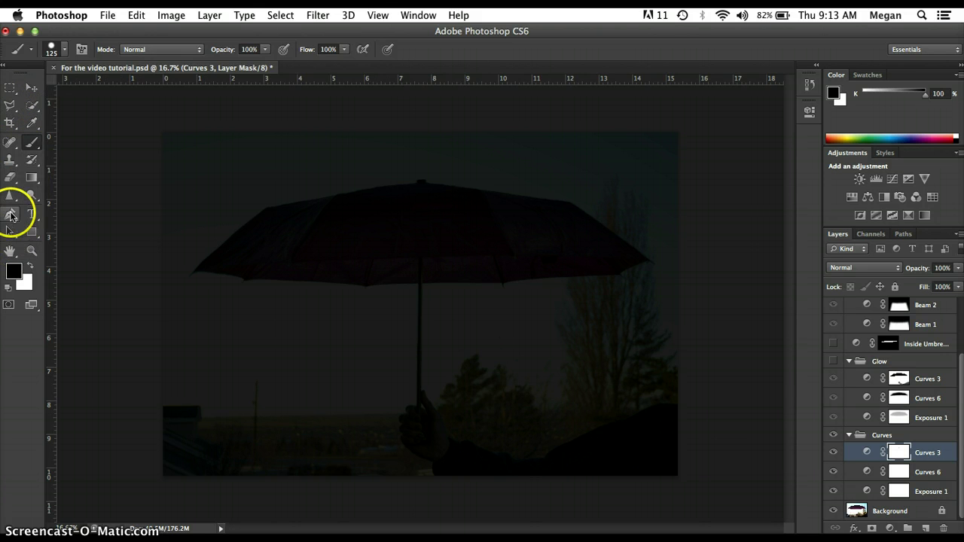
Draw a closed triangle about 2190 px wide and 966 px high below the umbrella with the Pen tool.
{"action": "left_click", "coordinate": [11, 214]}
{"action": "left_click", "coordinate": [205, 295]}
{"action": "left_click", "coordinate": [300, 404]}
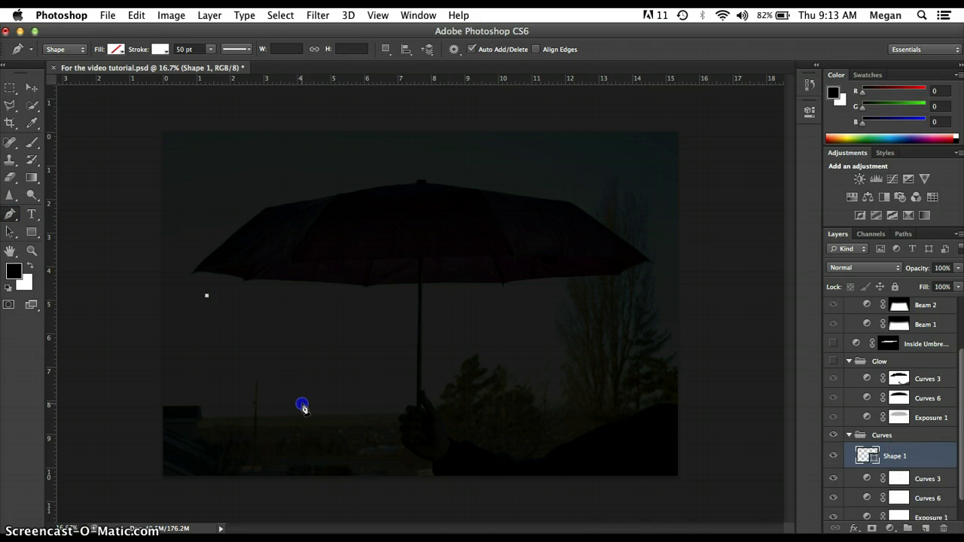
{"action": "left_click", "coordinate": [450, 296]}
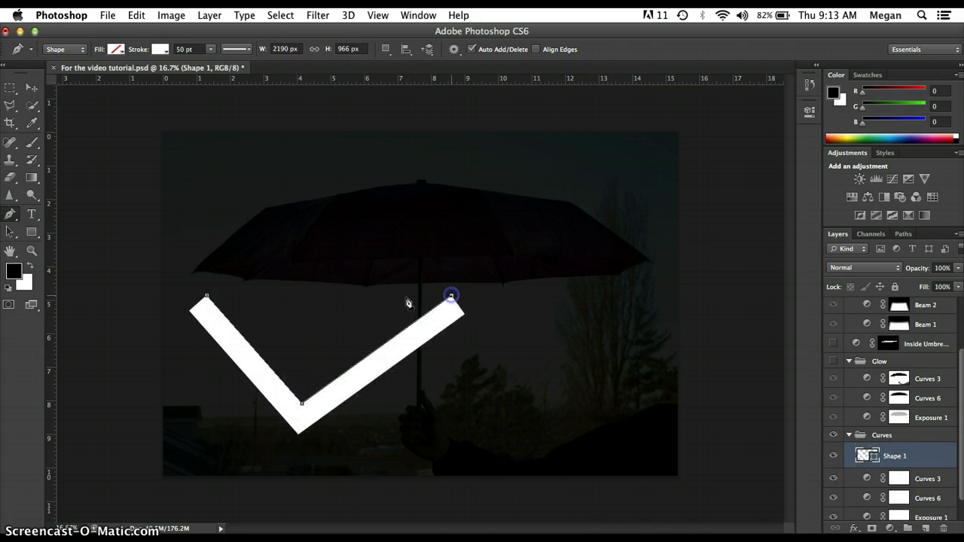
{"action": "left_click", "coordinate": [206, 295]}
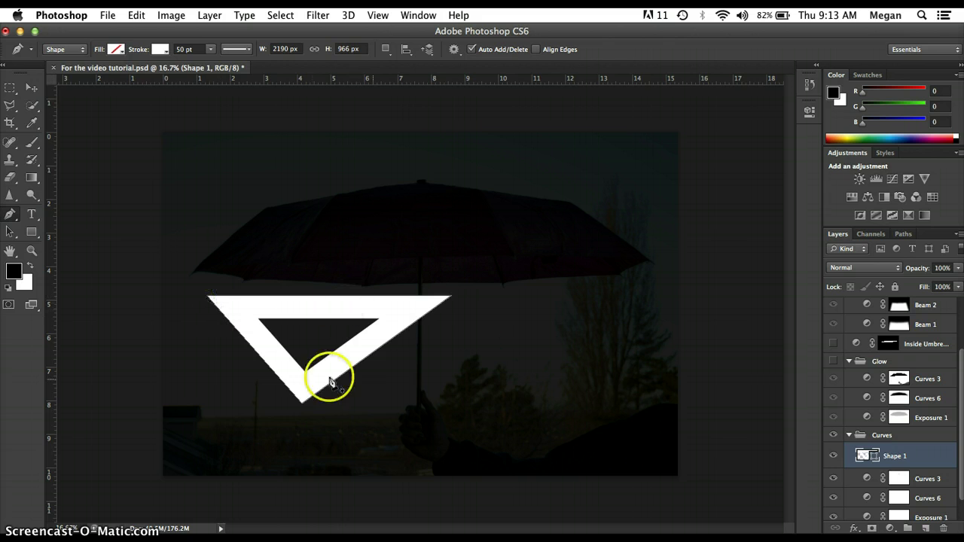
Load the triangle's shape path as a selection.
{"action": "left_click", "coordinate": [903, 236]}
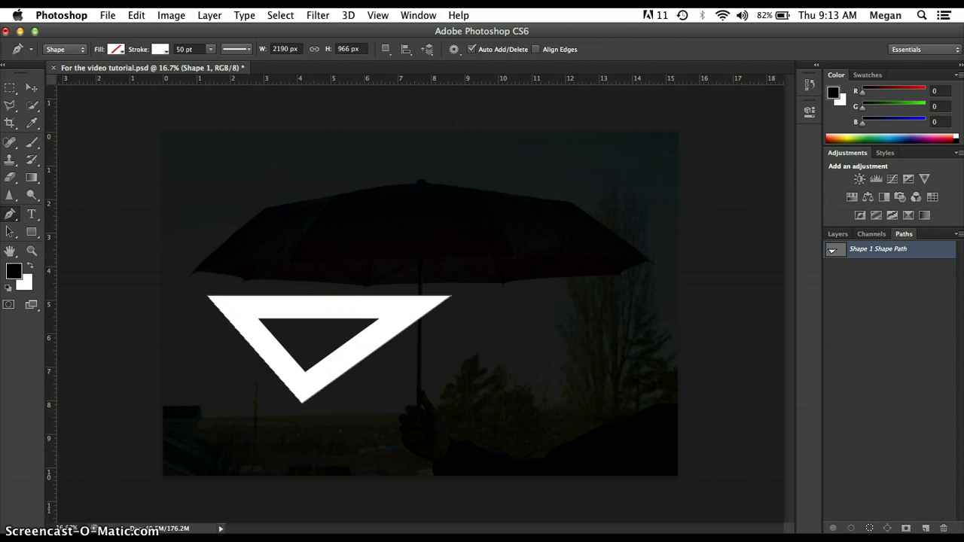
{"action": "left_click", "coordinate": [869, 530]}
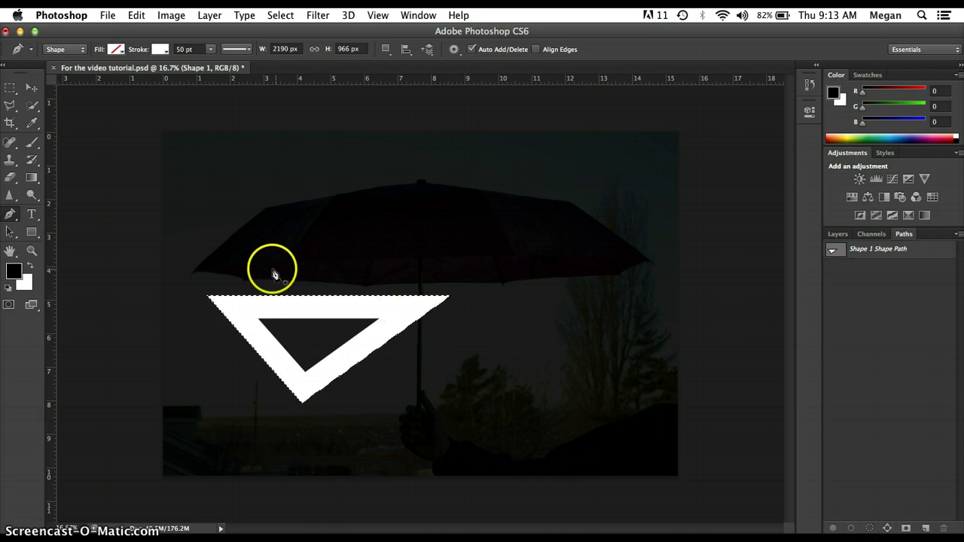
{"action": "left_click", "coordinate": [346, 269]}
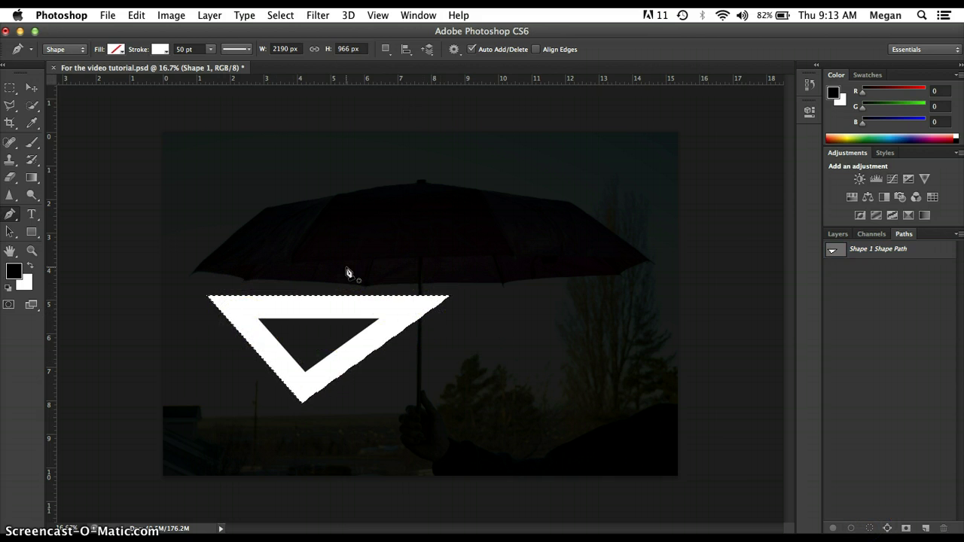
Undo the path selection and the drawing of the triangle shape.
{"action": "key", "text": "super+z"}
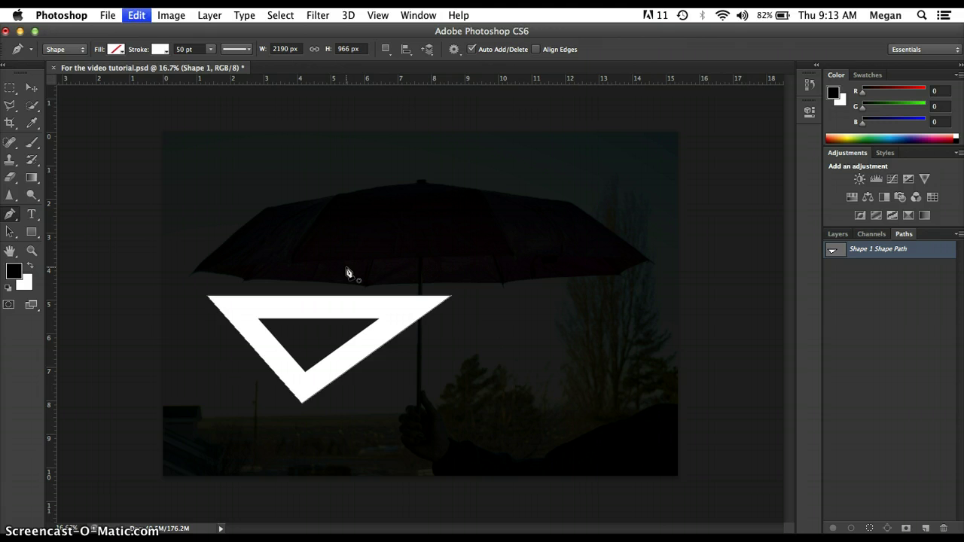
{"action": "key", "text": "super+z"}
{"action": "key", "text": "super+z"}
{"action": "key", "text": "super+z"}
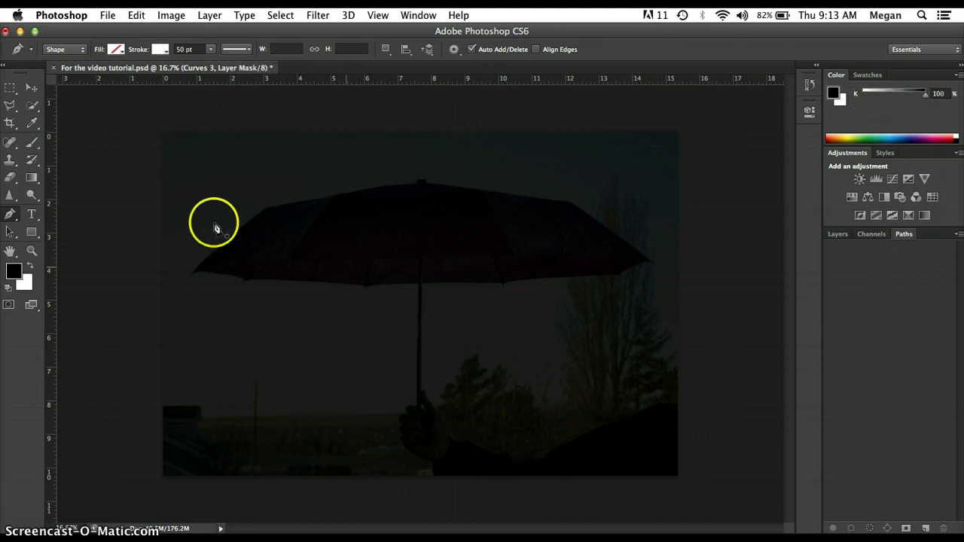
Load the saved Beam 1 channel as a new selection.
{"action": "left_click", "coordinate": [280, 15]}
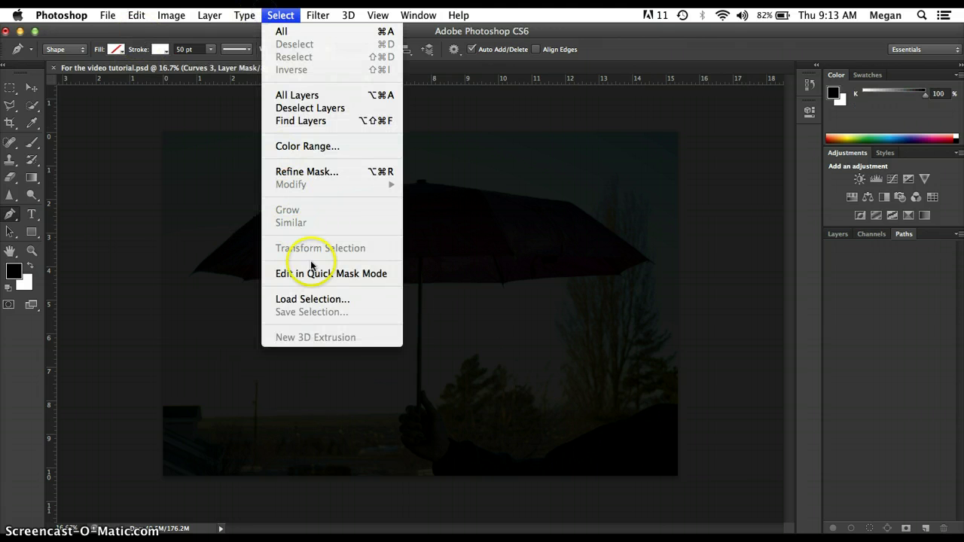
{"action": "left_click", "coordinate": [330, 299]}
{"action": "left_click", "coordinate": [426, 239]}
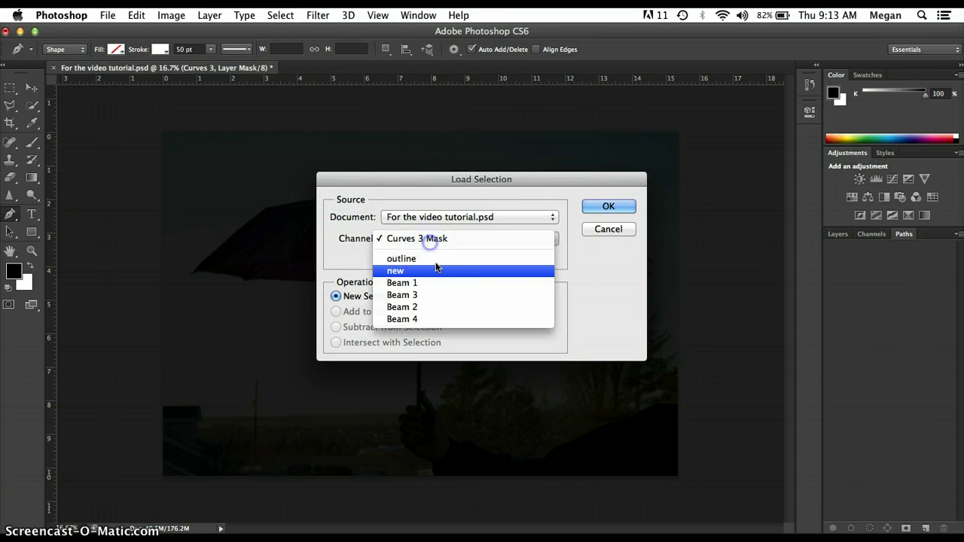
{"action": "left_click", "coordinate": [444, 284]}
{"action": "key", "text": "Return"}
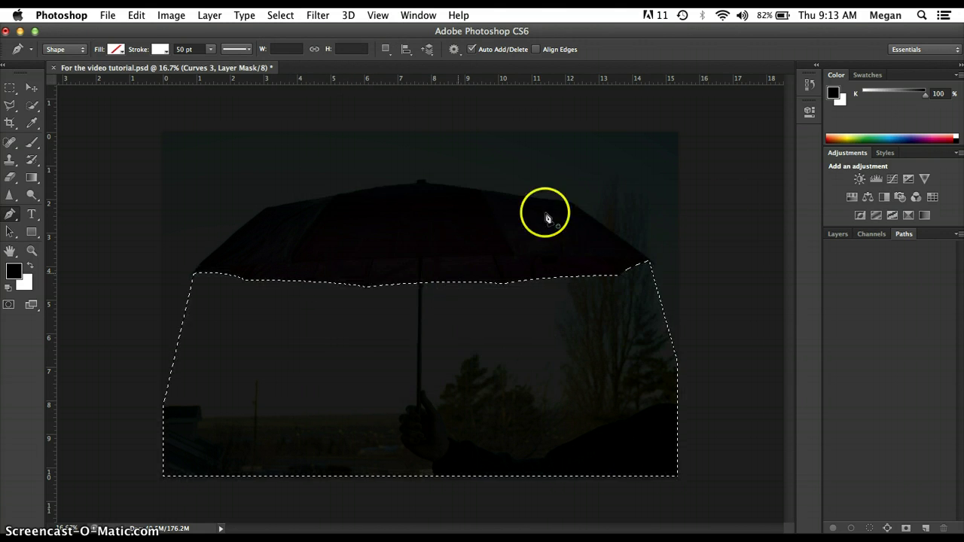
Add a Curves adjustment layer masked to the Beam 1 selection and pull its curve steeply upward to brighten the beam.
{"action": "left_click", "coordinate": [838, 238]}
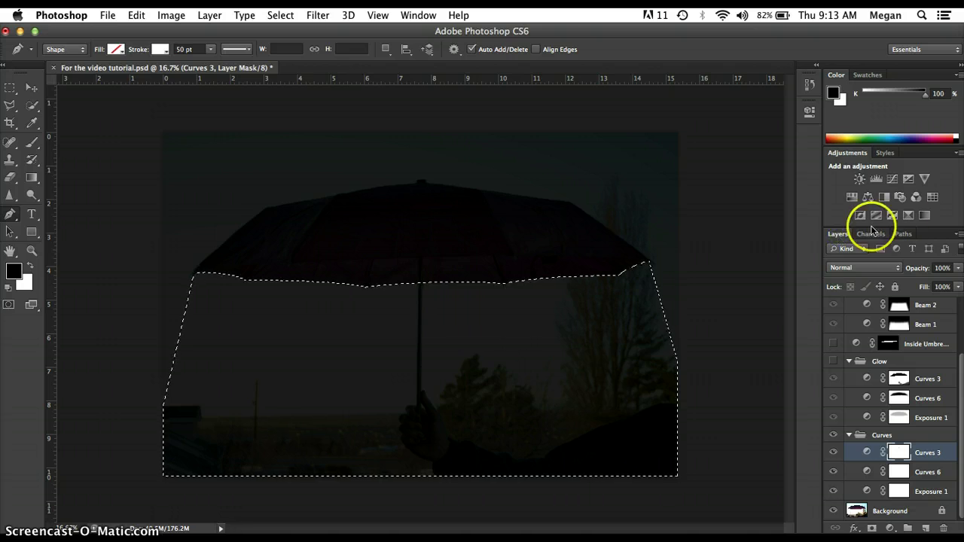
{"action": "left_click", "coordinate": [892, 181]}
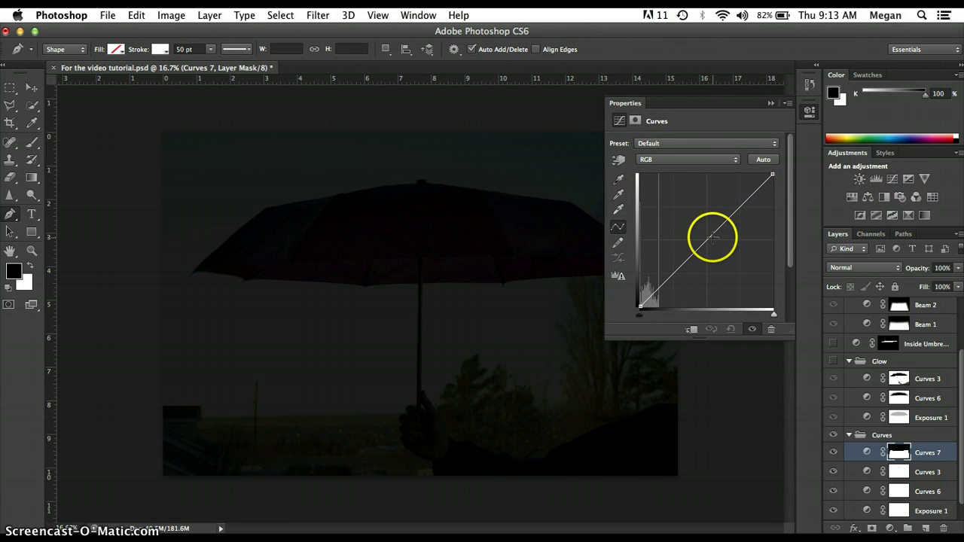
{"action": "left_click_drag", "start_coordinate": [712, 237], "coordinate": [672, 223]}
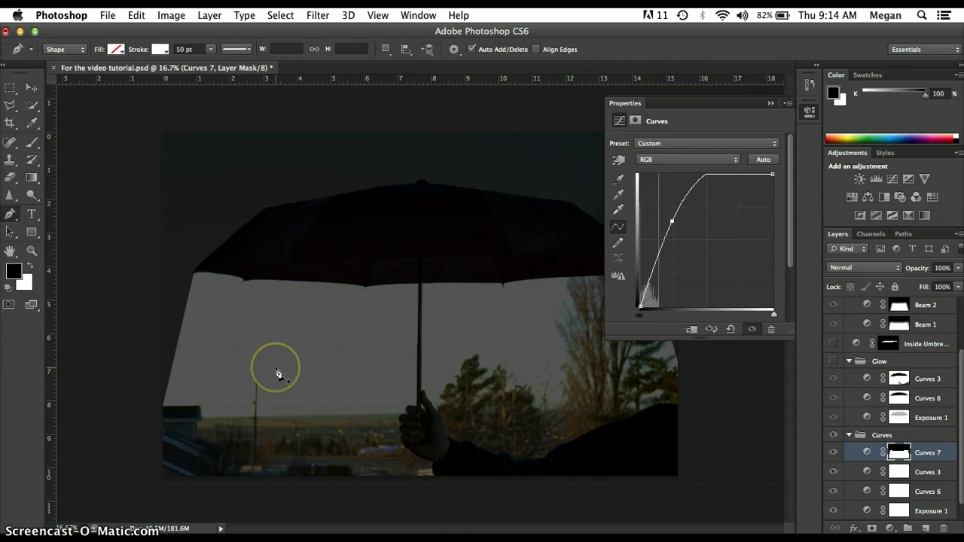
{"action": "left_click", "coordinate": [285, 320]}
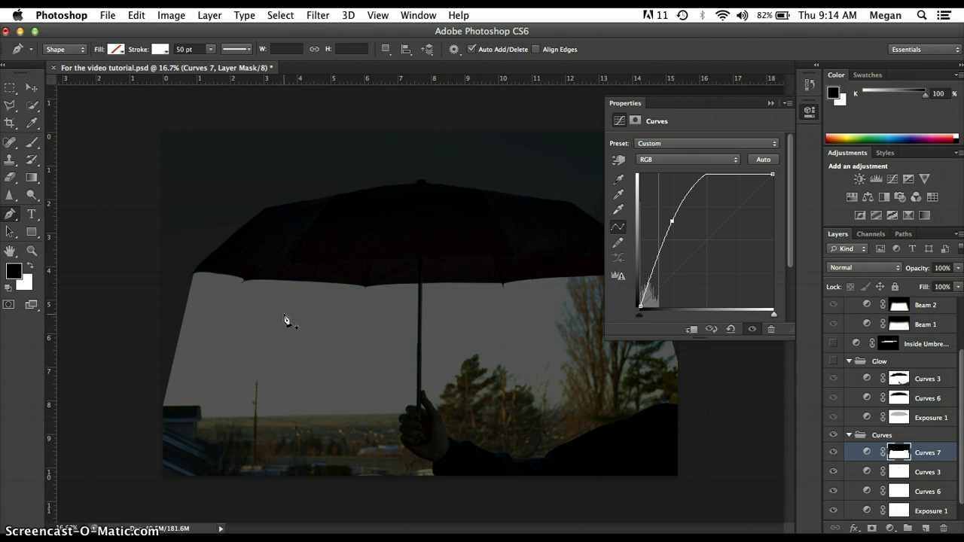
Apply a Gaussian Blur with a radius of 106.0 pixels to the Curves 7 layer mask.
{"action": "left_click", "coordinate": [320, 17]}
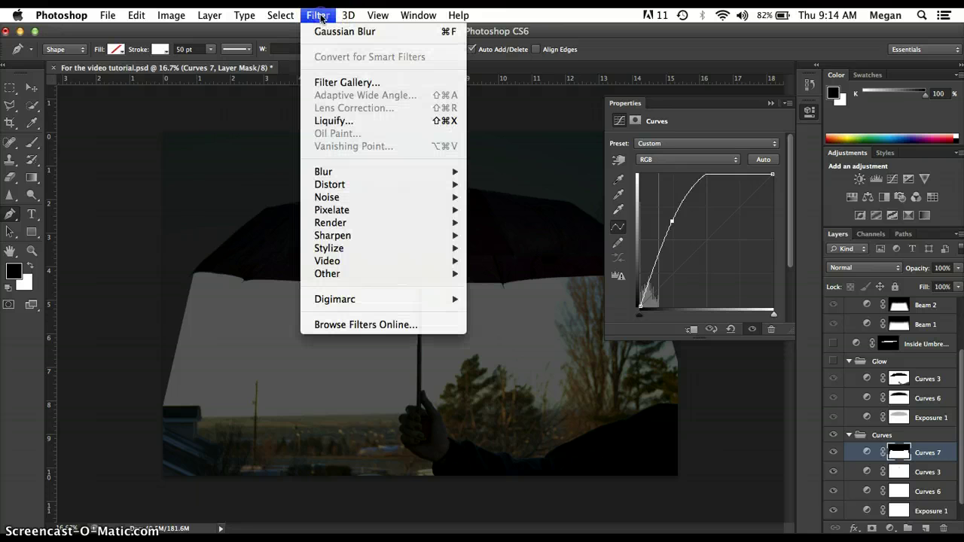
{"action": "mouse_move", "coordinate": [387, 177]}
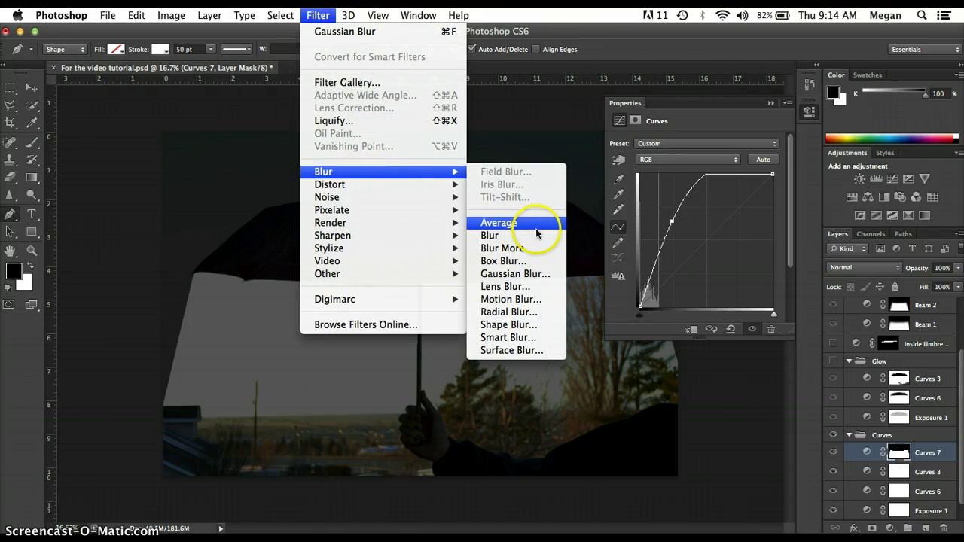
{"action": "left_click", "coordinate": [537, 272]}
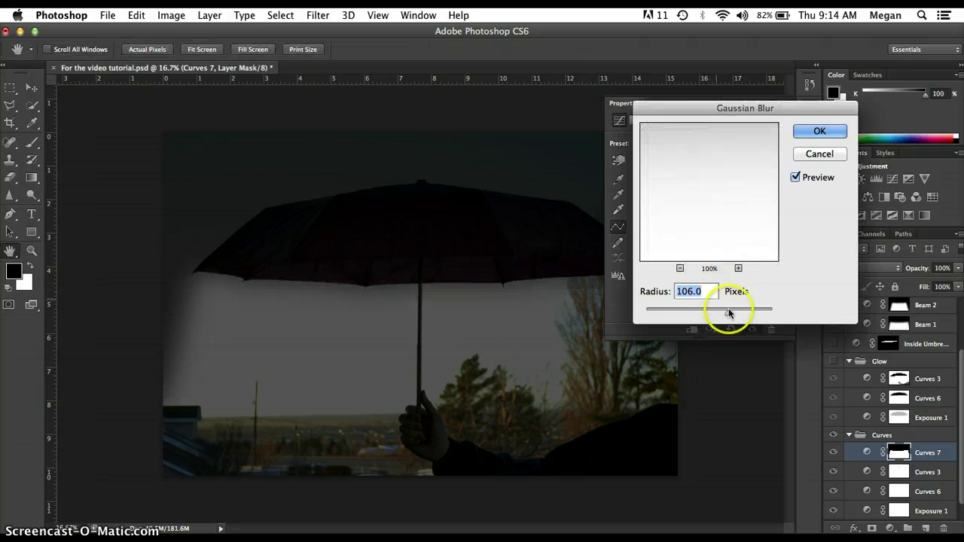
{"action": "left_click", "coordinate": [813, 136]}
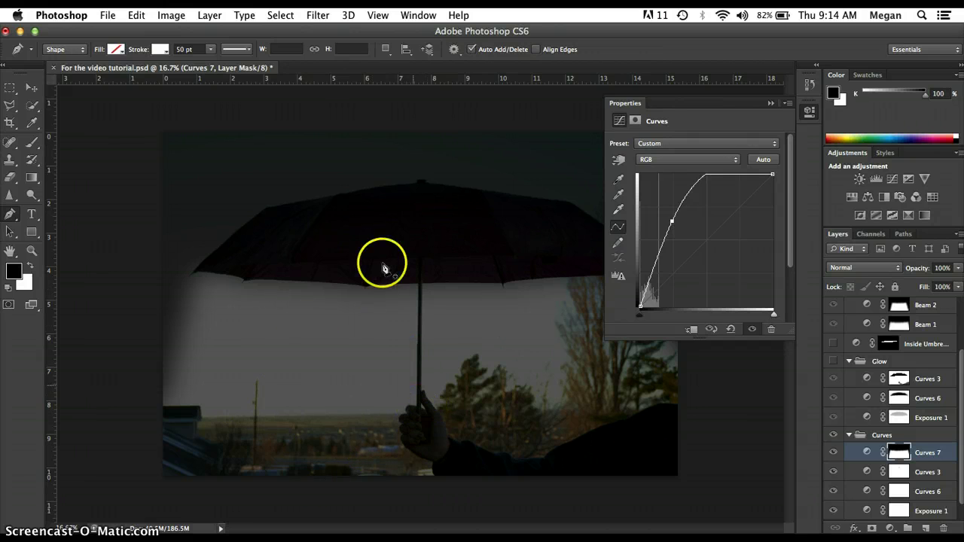
Load the saved Beam 2 channel as a new selection.
{"action": "left_click", "coordinate": [318, 16]}
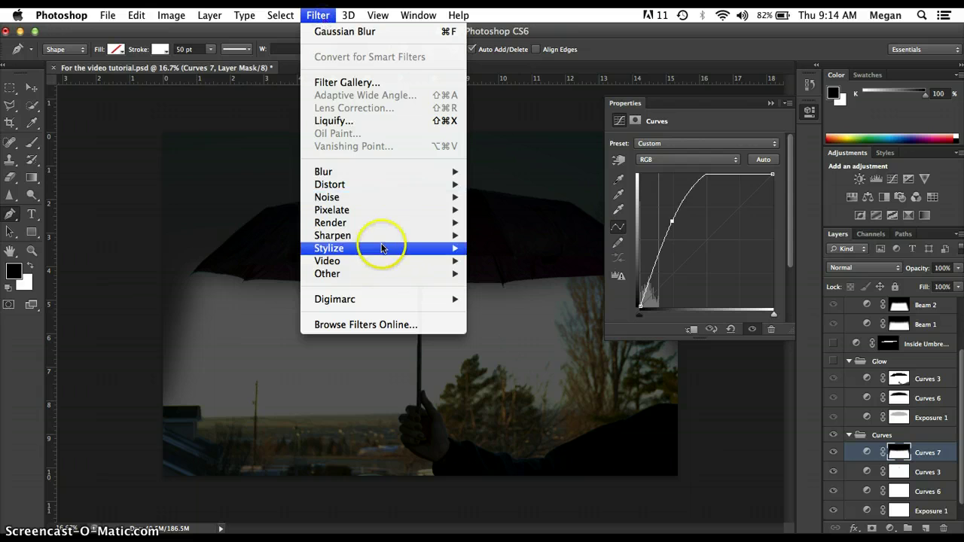
{"action": "mouse_move", "coordinate": [280, 15]}
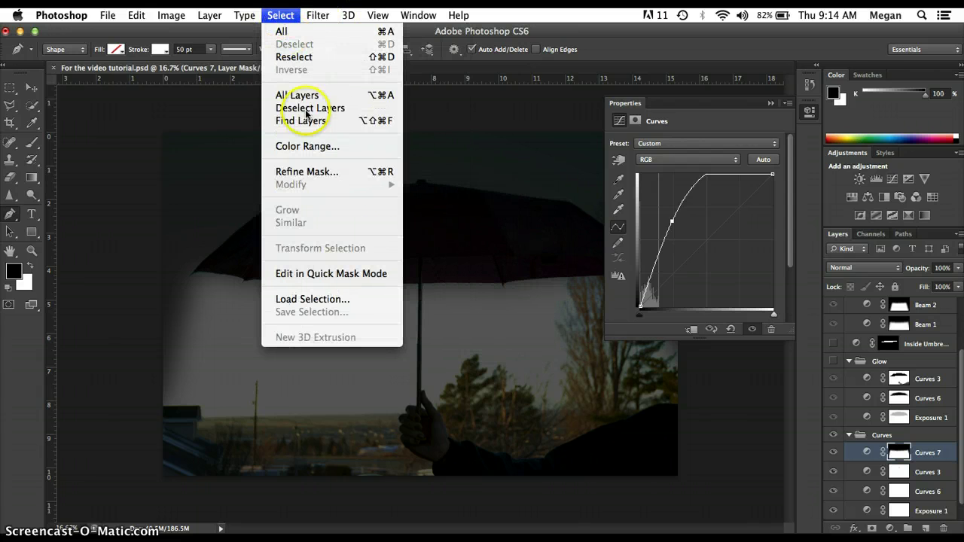
{"action": "left_click", "coordinate": [351, 298]}
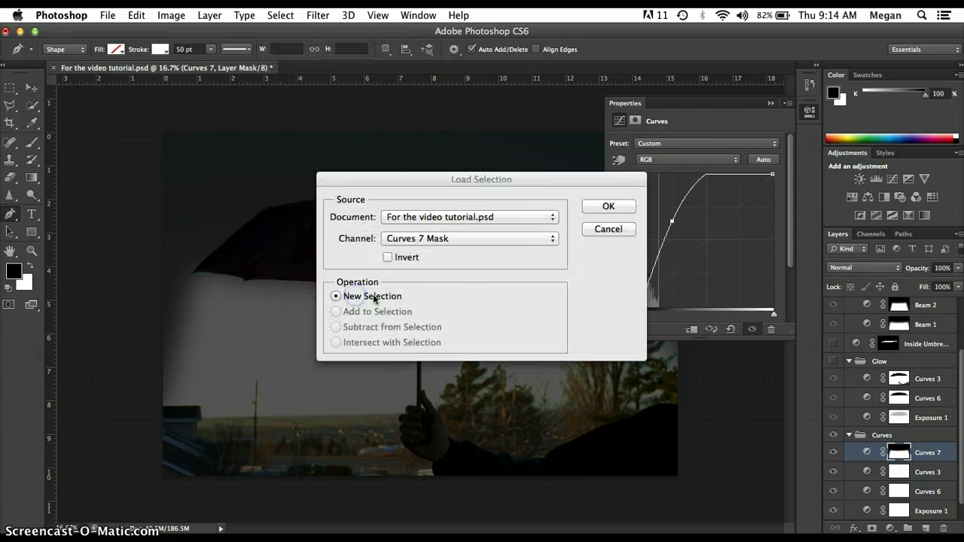
{"action": "left_click", "coordinate": [508, 242]}
{"action": "left_click", "coordinate": [491, 304]}
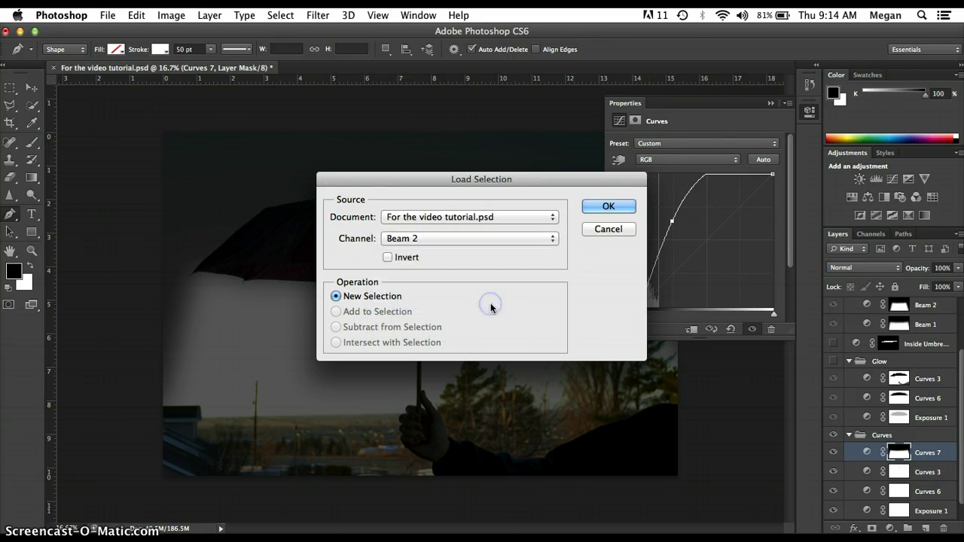
{"action": "key", "text": "Return"}
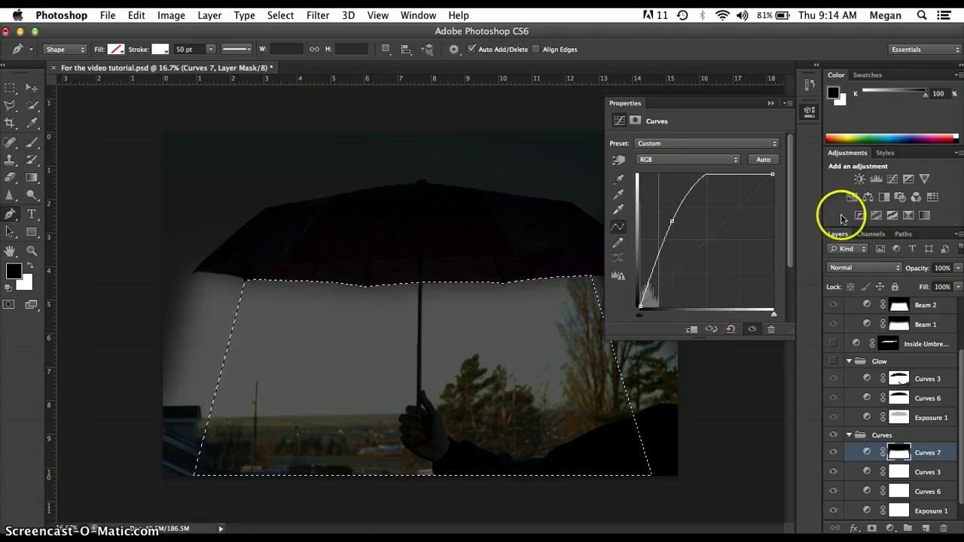
Add a Curves adjustment layer masked to the Beam 2 selection and raise its curve slightly near the middle.
{"action": "left_click", "coordinate": [895, 181]}
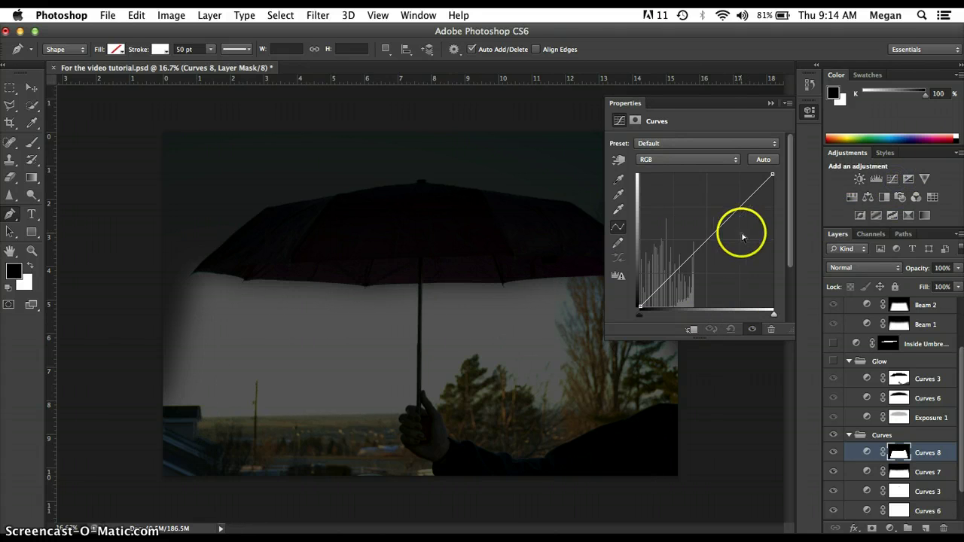
{"action": "left_click", "coordinate": [704, 239]}
{"action": "left_click_drag", "start_coordinate": [704, 239], "coordinate": [692, 227]}
Apply a Gaussian Blur with a radius of 91.3 pixels to the Curves 8 layer mask.
{"action": "left_click", "coordinate": [320, 15]}
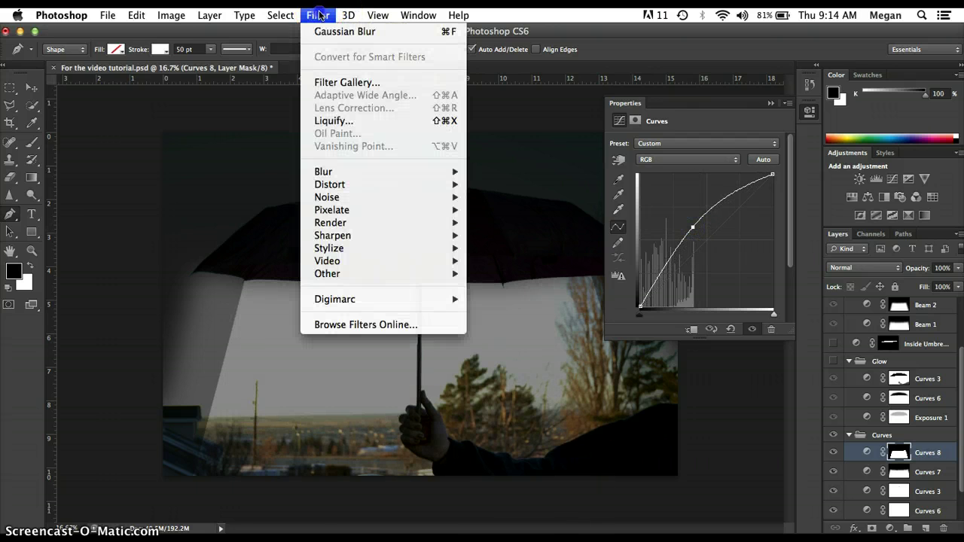
{"action": "mouse_move", "coordinate": [441, 175]}
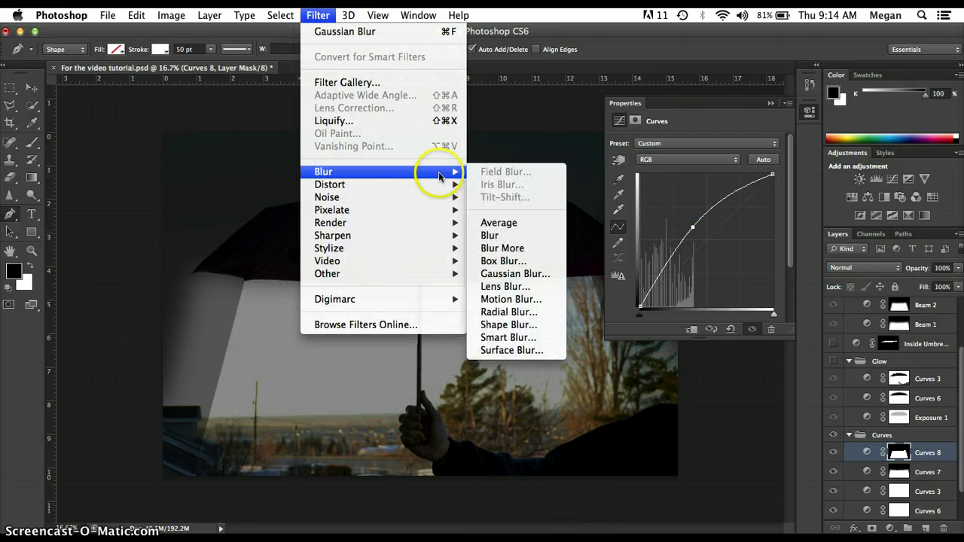
{"action": "left_click", "coordinate": [517, 274]}
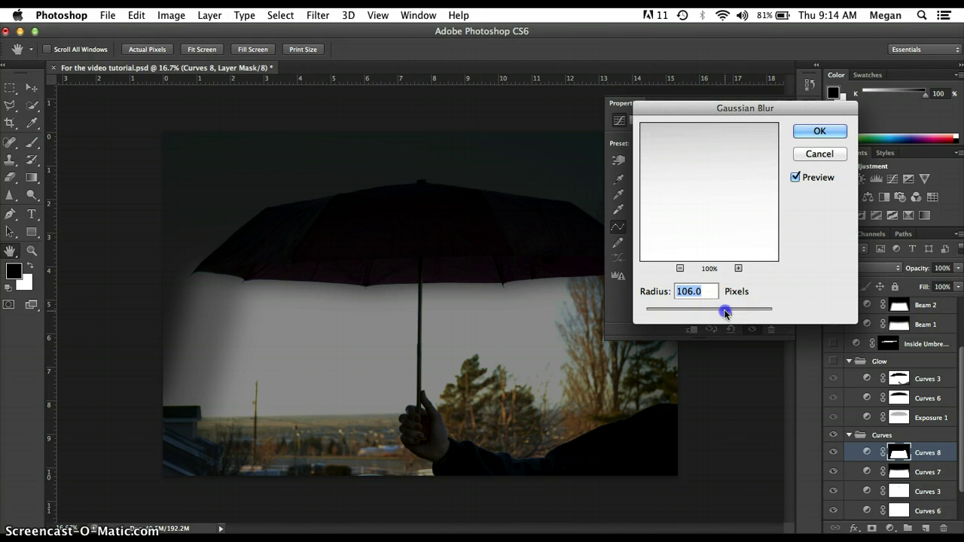
{"action": "left_click_drag", "start_coordinate": [727, 312], "coordinate": [725, 311]}
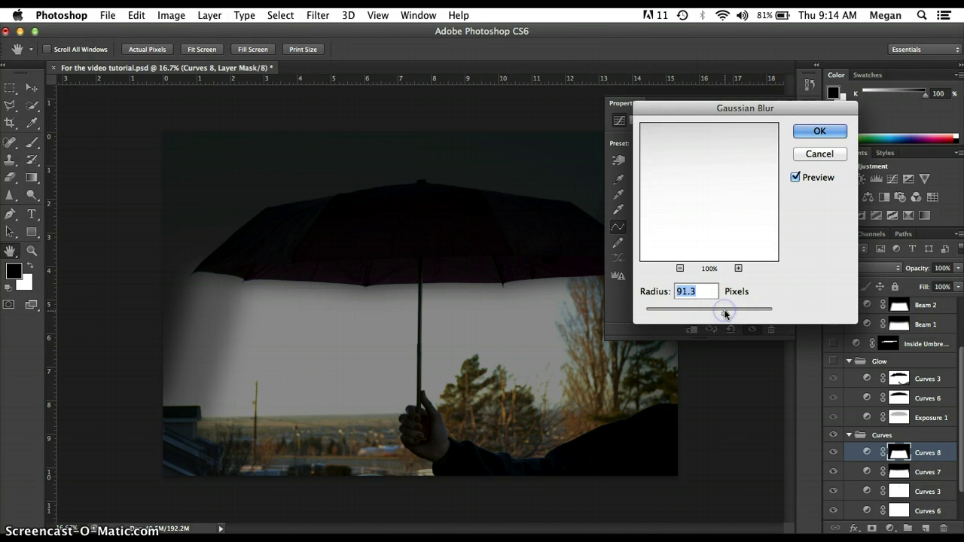
{"action": "left_click", "coordinate": [814, 133]}
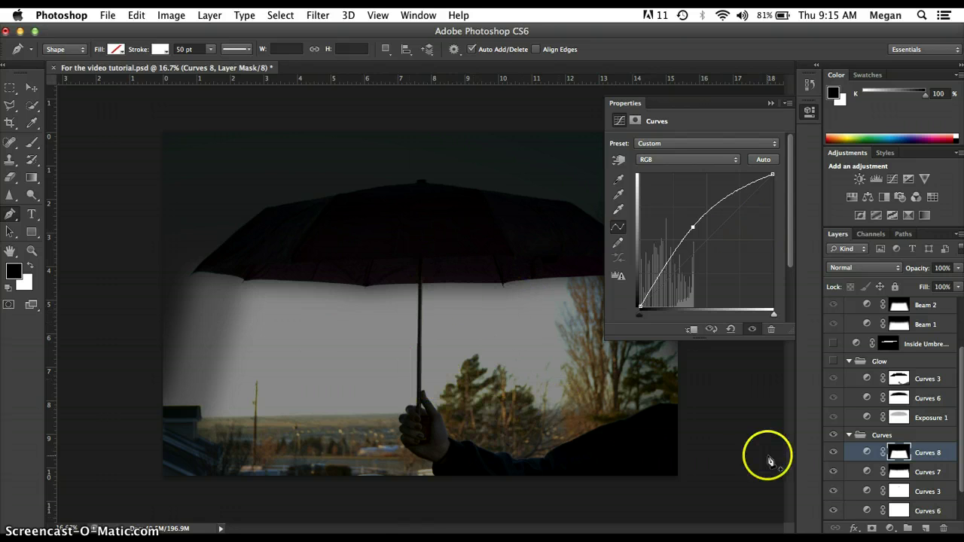
Hide the Curves 8 and Curves 7 layers and show the Blurred group with the four prepared beams.
{"action": "left_click", "coordinate": [834, 451]}
{"action": "left_click", "coordinate": [833, 471]}
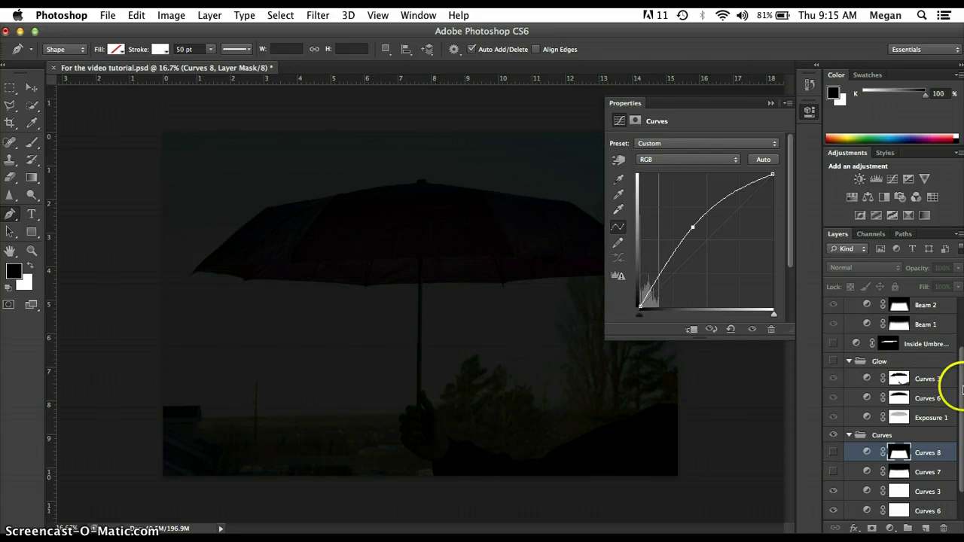
{"action": "left_click_drag", "start_coordinate": [961, 372], "coordinate": [961, 344]}
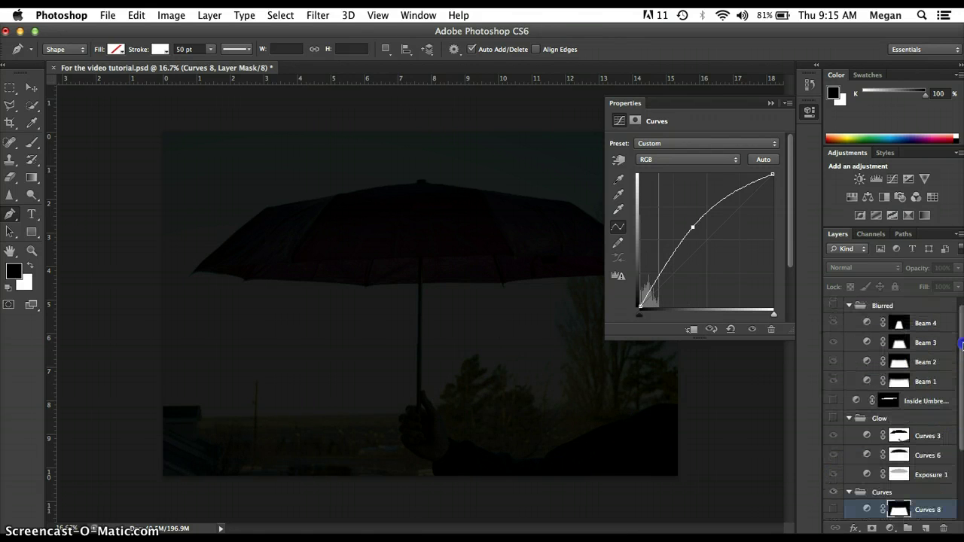
{"action": "left_click", "coordinate": [834, 306]}
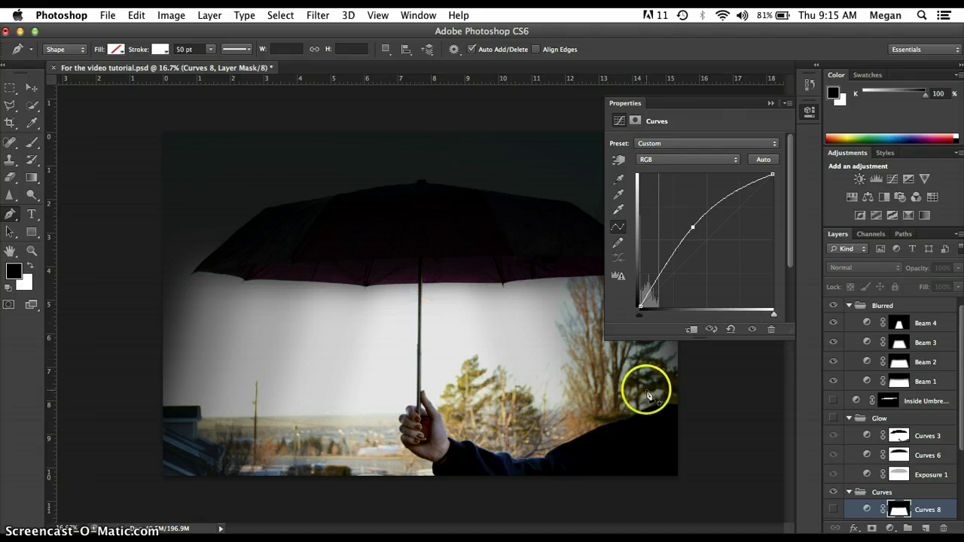
Toggle the Beam 4 layer off and on to compare, and show the inside-umbrella adjustment layer below the Blurred group.
{"action": "left_click", "coordinate": [834, 322]}
{"action": "left_click", "coordinate": [833, 322]}
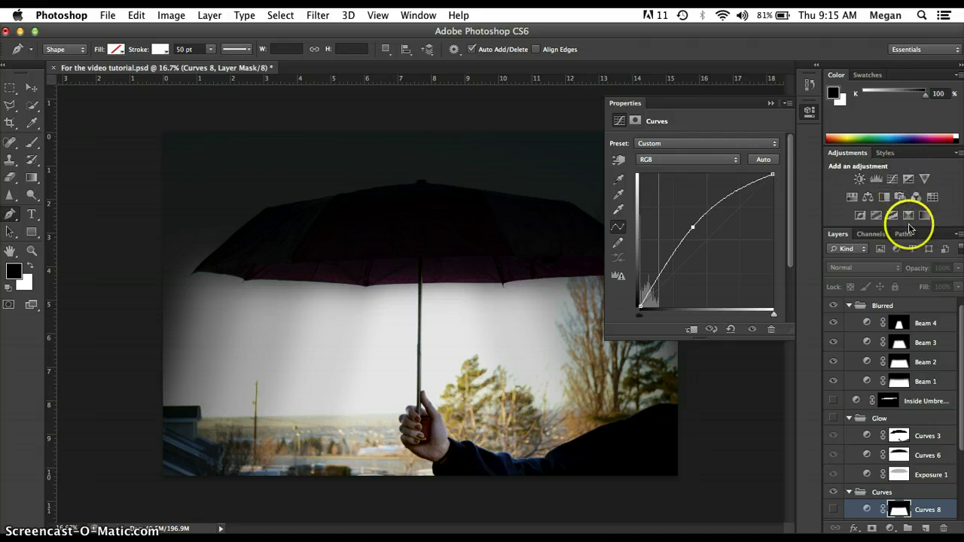
{"action": "left_click", "coordinate": [832, 400]}
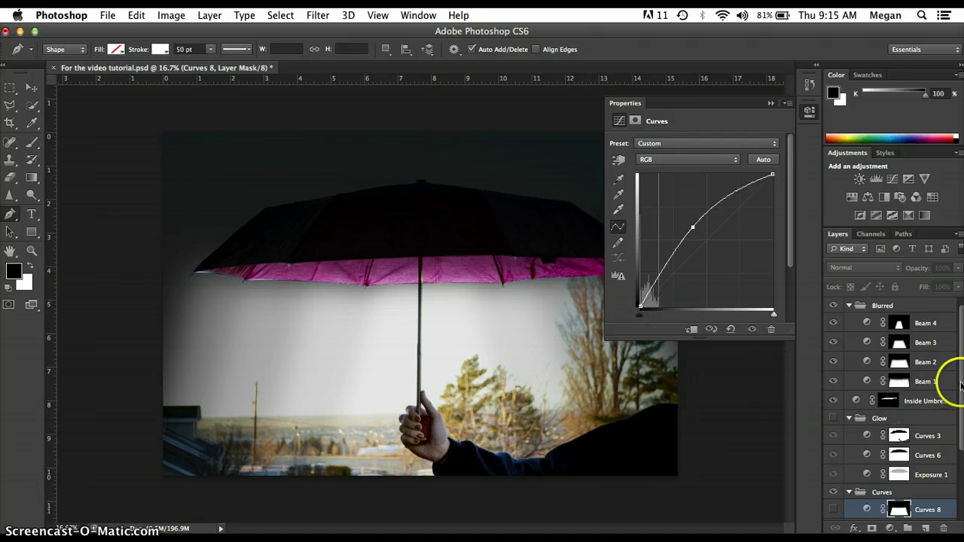
Paint black with the Brush over parts of the umbrella's canopy on the Curves 3 and Curves 6 layer masks in the Curves group.
{"action": "left_click_drag", "start_coordinate": [959, 385], "coordinate": [960, 431]}
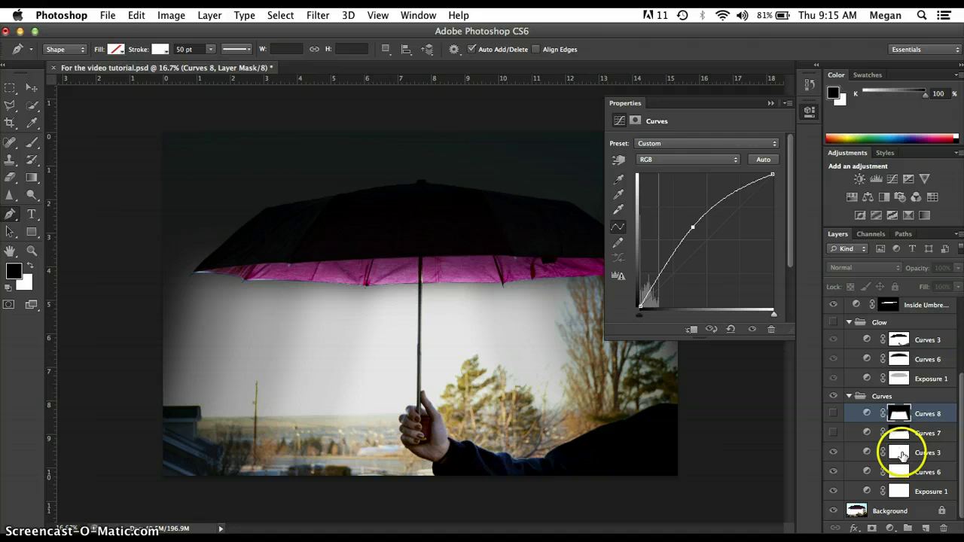
{"action": "left_click", "coordinate": [901, 453]}
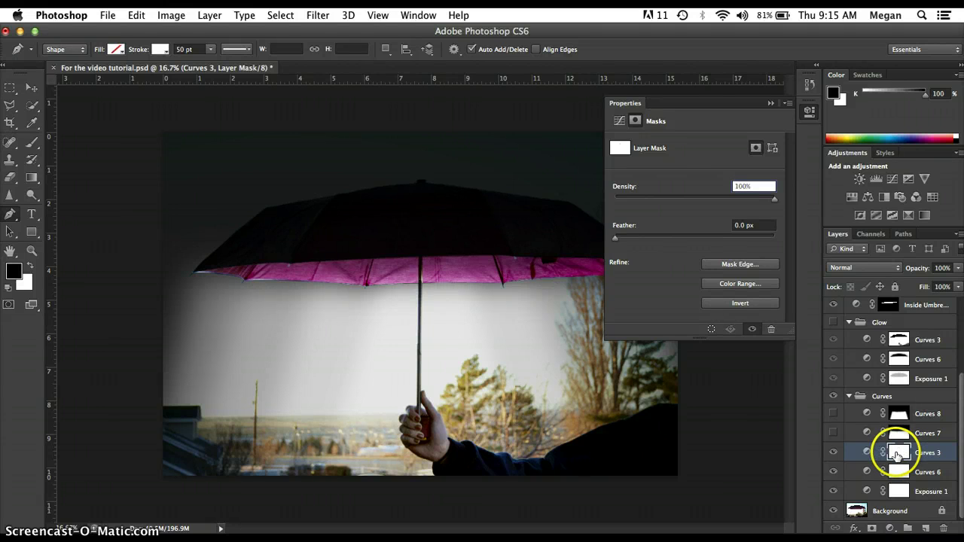
{"action": "key", "text": "b"}
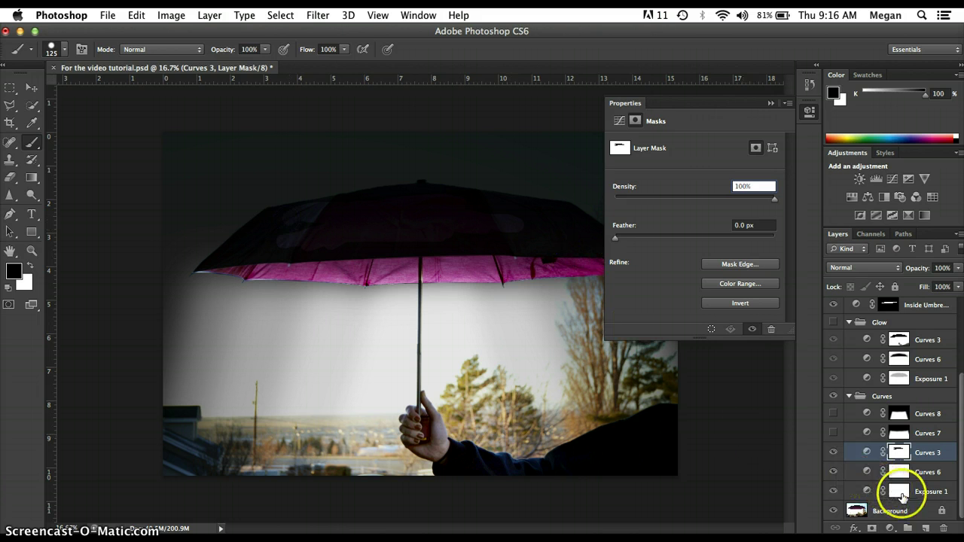
{"action": "left_click", "coordinate": [901, 472]}
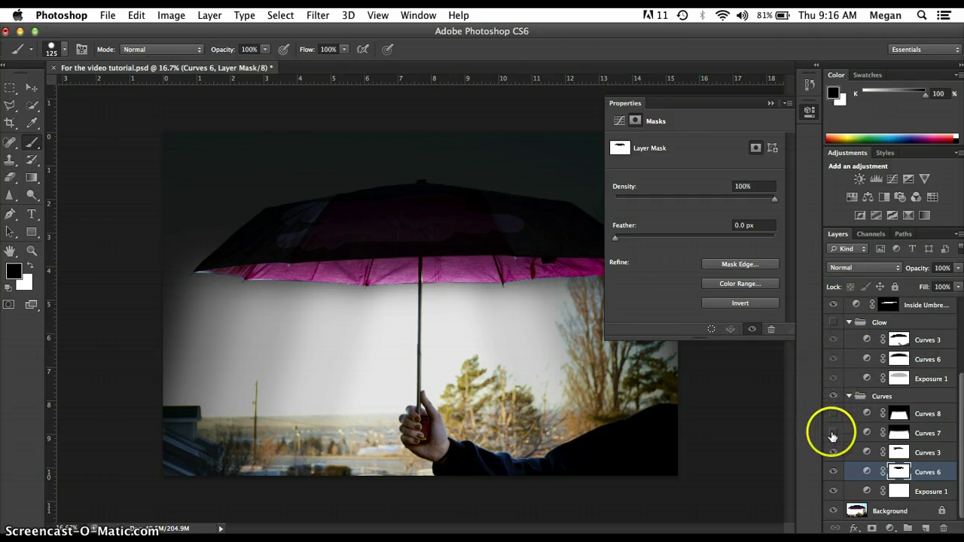
Hide the Curves group and show the prepared Glow group and Group 2.
{"action": "left_click", "coordinate": [831, 397]}
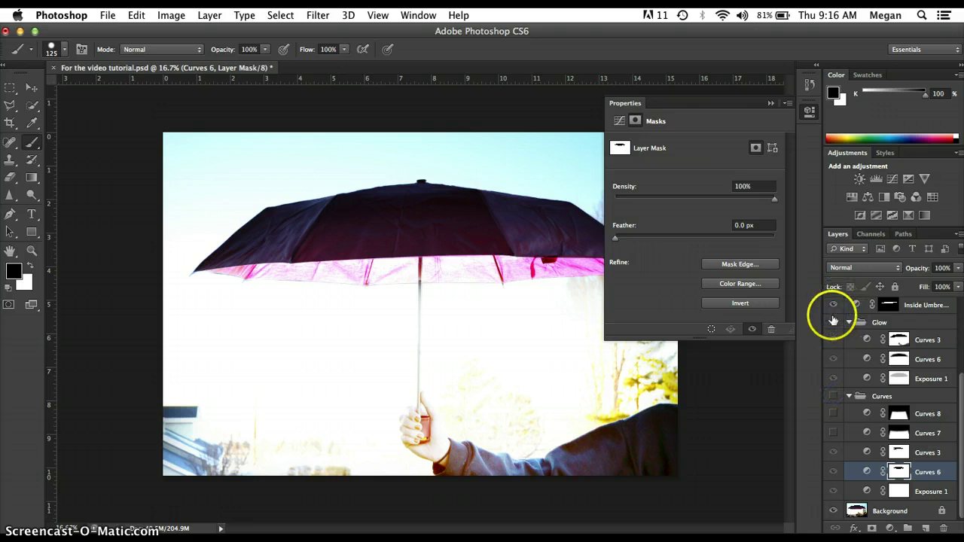
{"action": "left_click", "coordinate": [832, 324]}
{"action": "left_click", "coordinate": [881, 314]}
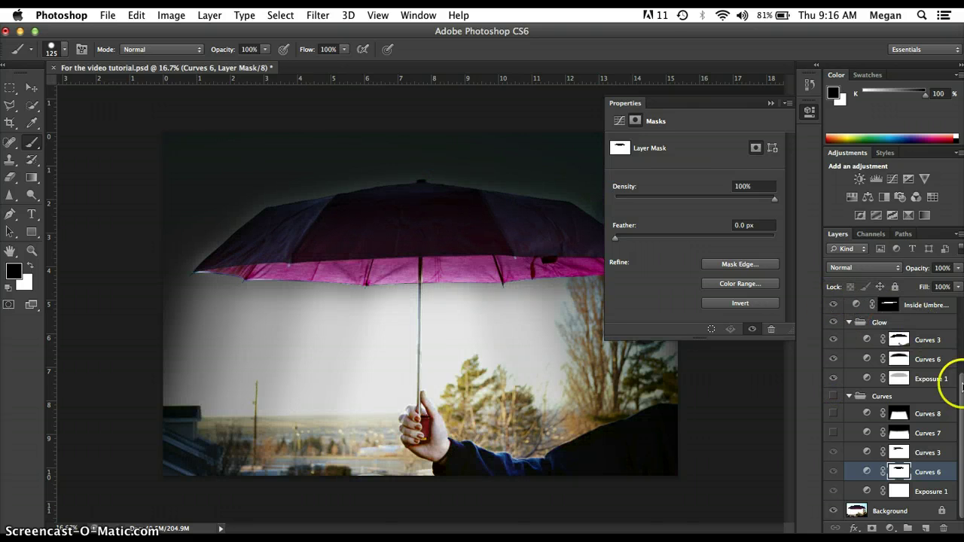
{"action": "left_click_drag", "start_coordinate": [960, 388], "coordinate": [959, 305]}
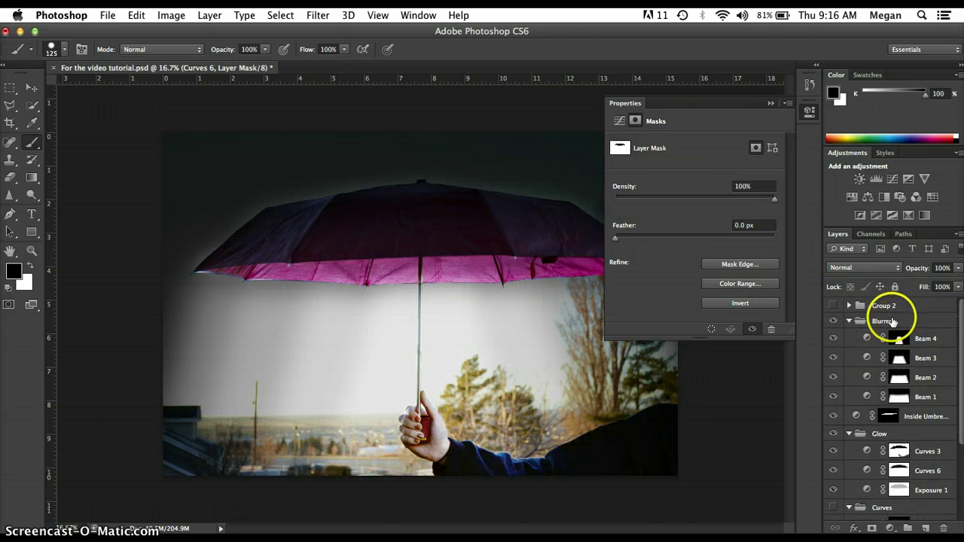
{"action": "left_click", "coordinate": [833, 306]}
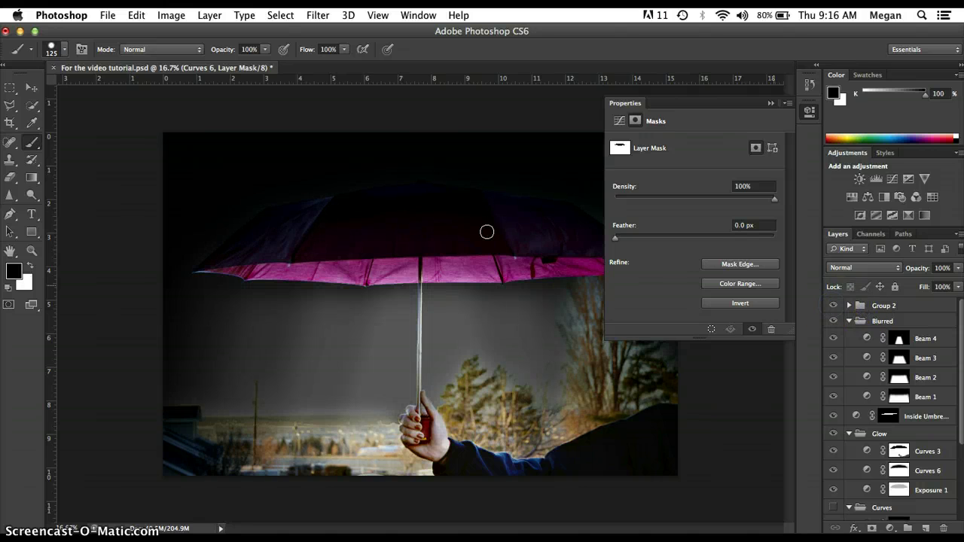